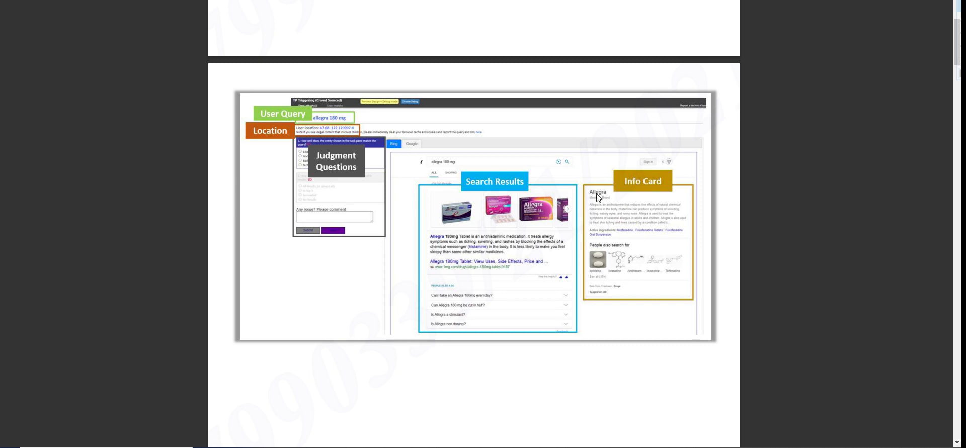
Decline the request to rate the application and scroll through the guidelines.
scroll(566, 207, "up", 7)
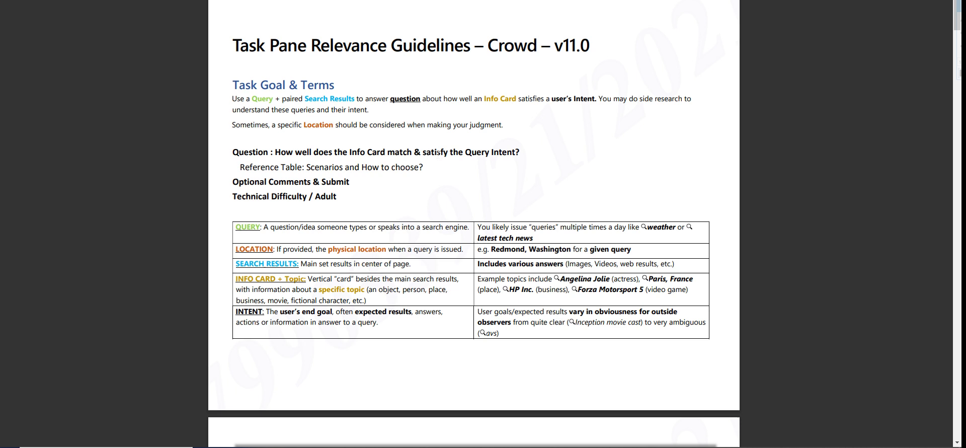
left_click(558, 224)
scroll(431, 199, "down", 1)
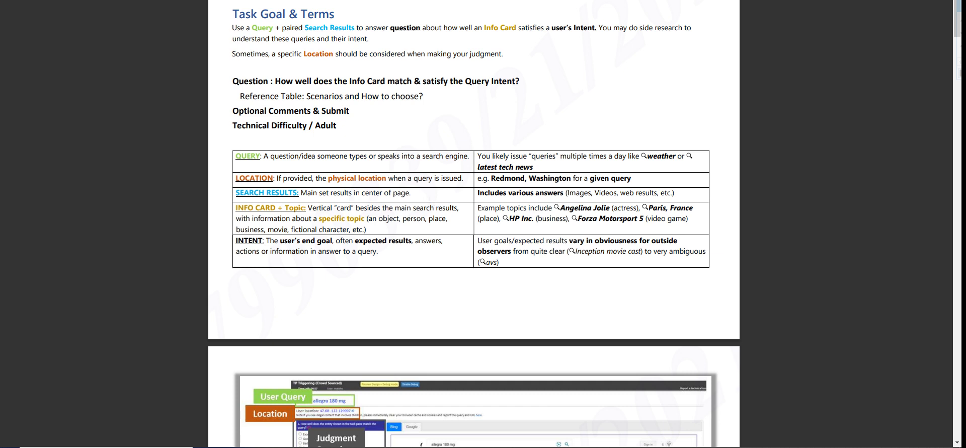
scroll(301, 195, "down", 1)
scroll(676, 157, "down", 4)
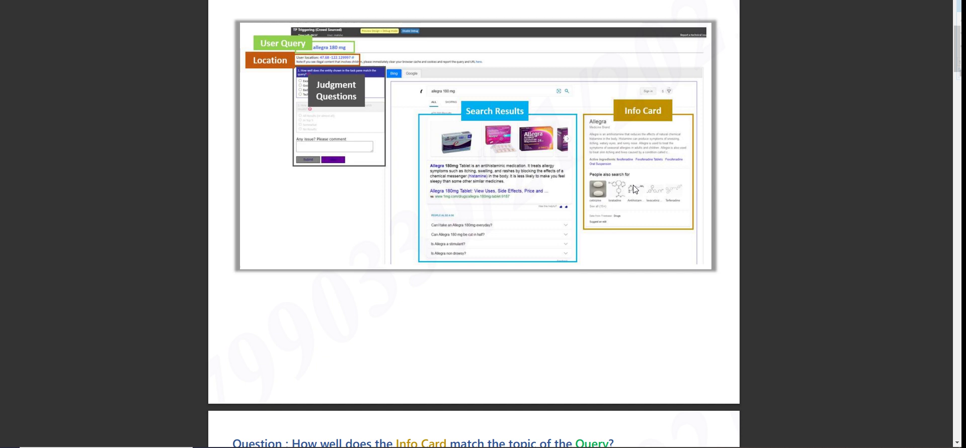
scroll(498, 153, "up", 3)
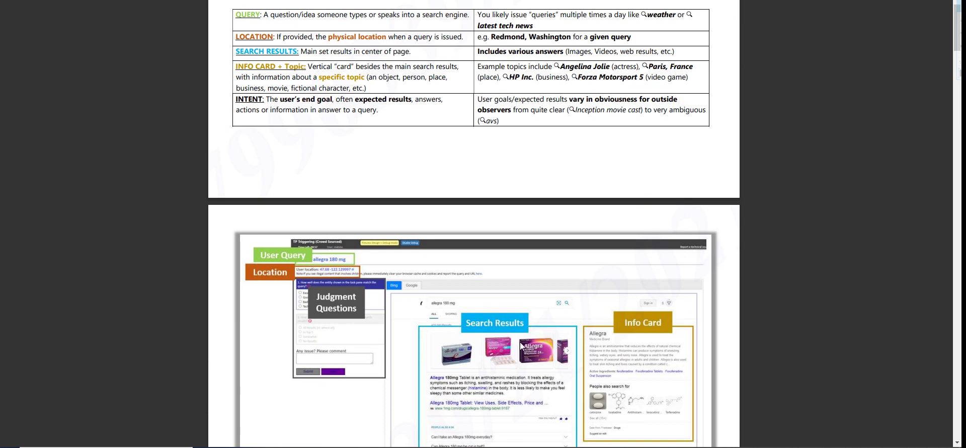
scroll(514, 338, "up", 3)
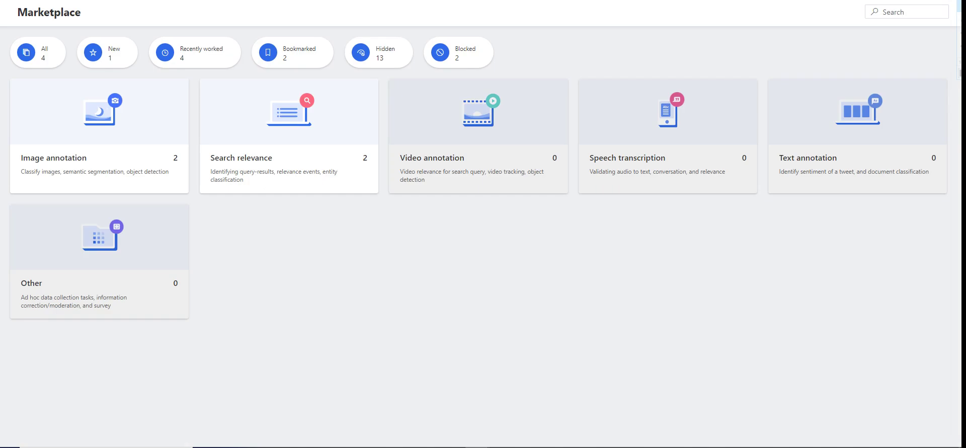
List all marketplace tasks and start the TaskPane Evaluation qualification.
left_click(51, 48)
right_click(50, 49)
left_click(467, 195)
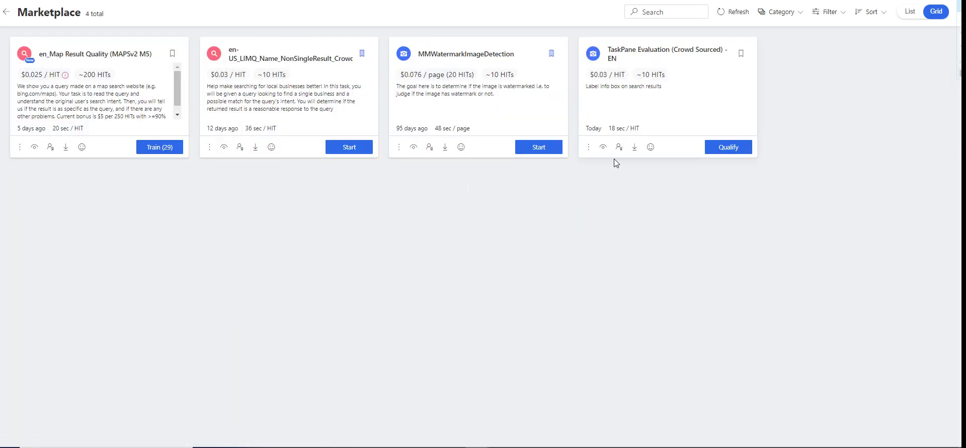
left_click(724, 144)
left_click(718, 229)
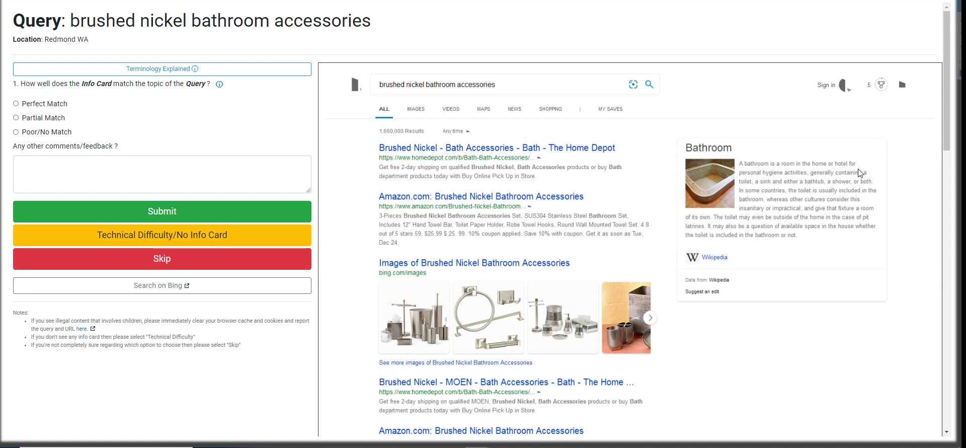
Submit brushed nickel and 'wife of orpheus' as Poor/No Match, and 'rt' as Perfect Match.
left_click(44, 134)
left_click(138, 206)
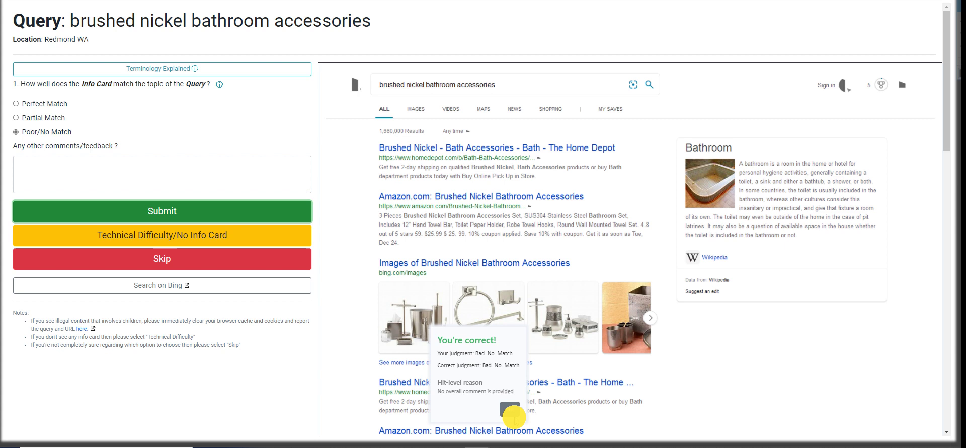
left_click(511, 410)
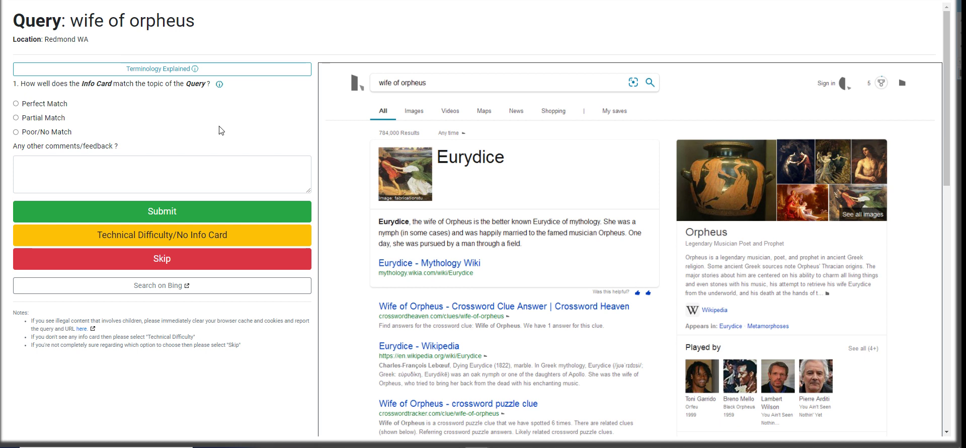
left_click(36, 118)
left_click(47, 131)
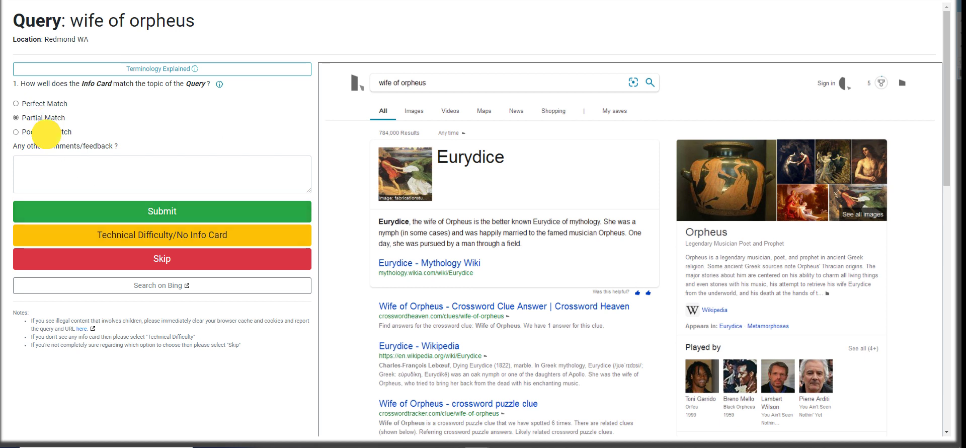
left_click(139, 217)
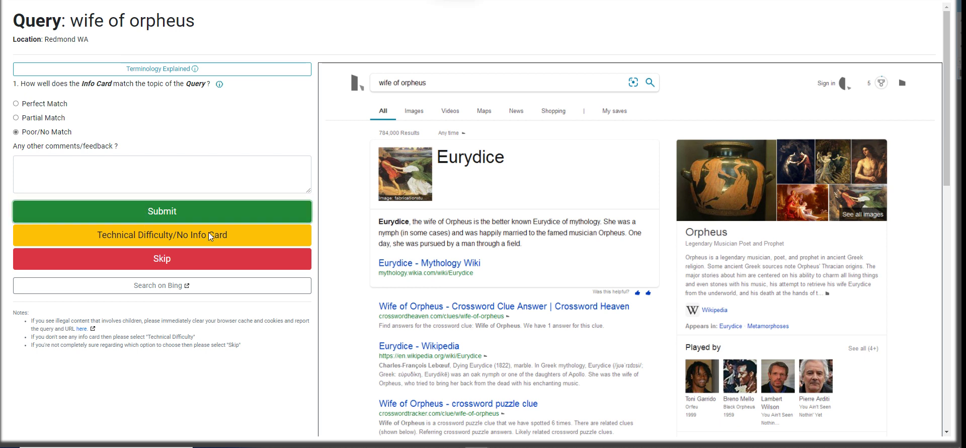
left_click(511, 406)
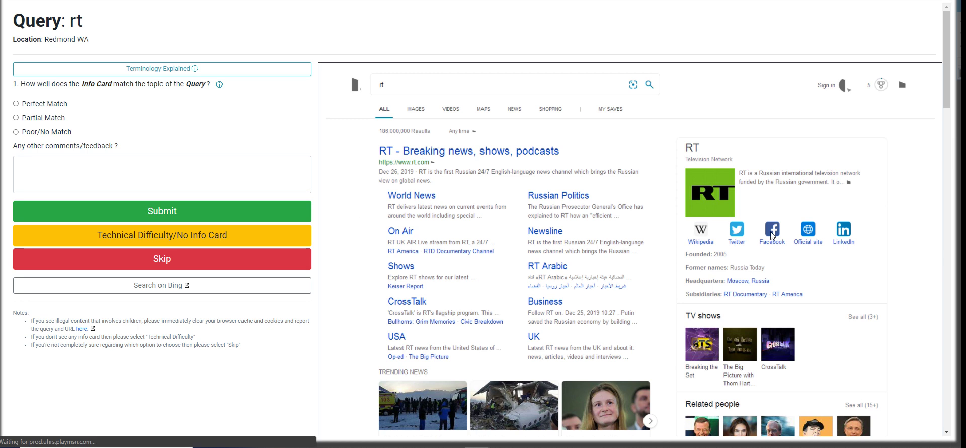
left_click(46, 104)
left_click(172, 210)
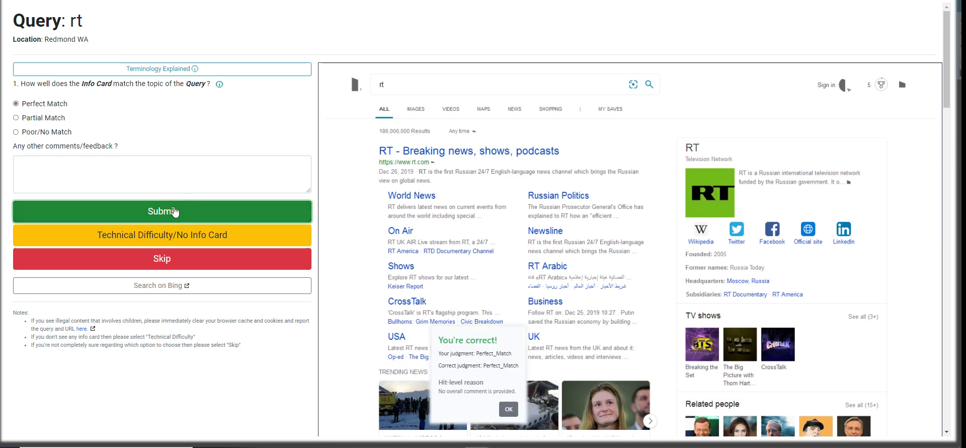
Submit the dark web and drift wood info cards as Perfect Match.
left_click(509, 409)
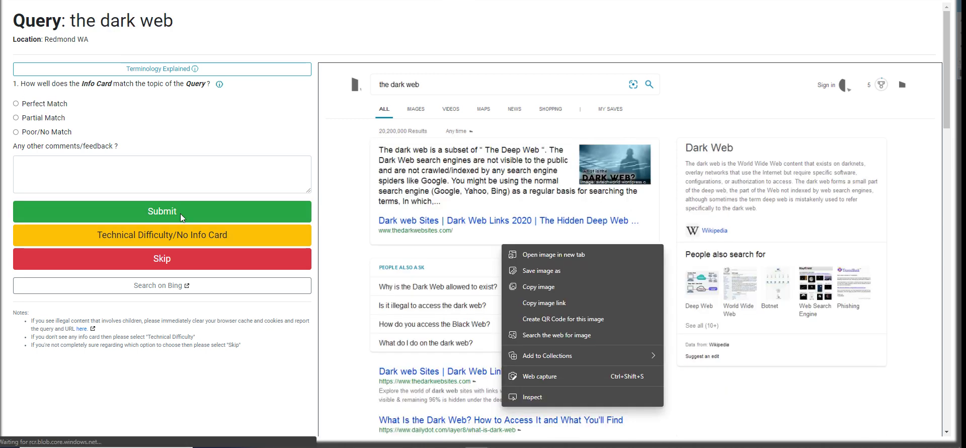
left_click(726, 165)
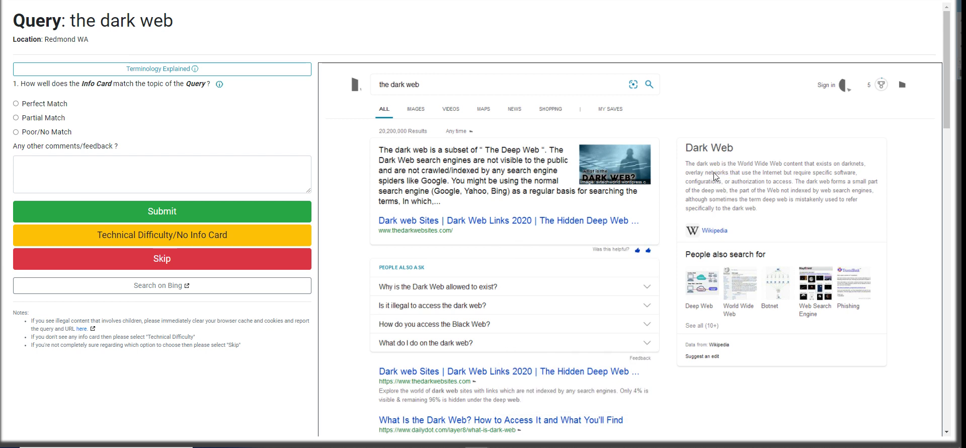
left_click(770, 168)
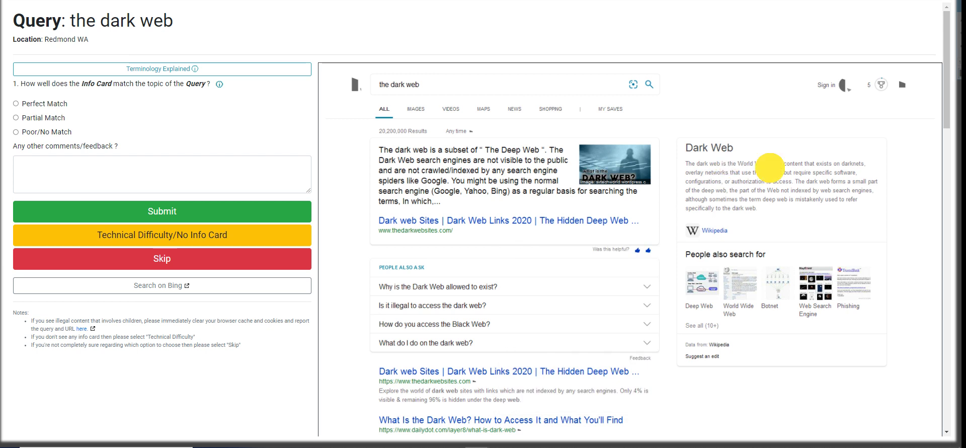
left_click(41, 106)
left_click(187, 211)
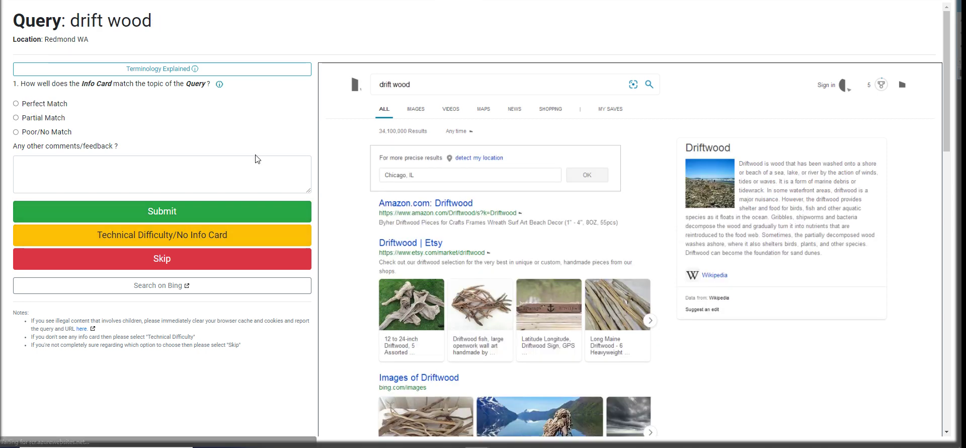
left_click(51, 104)
left_click(134, 178)
left_click(155, 209)
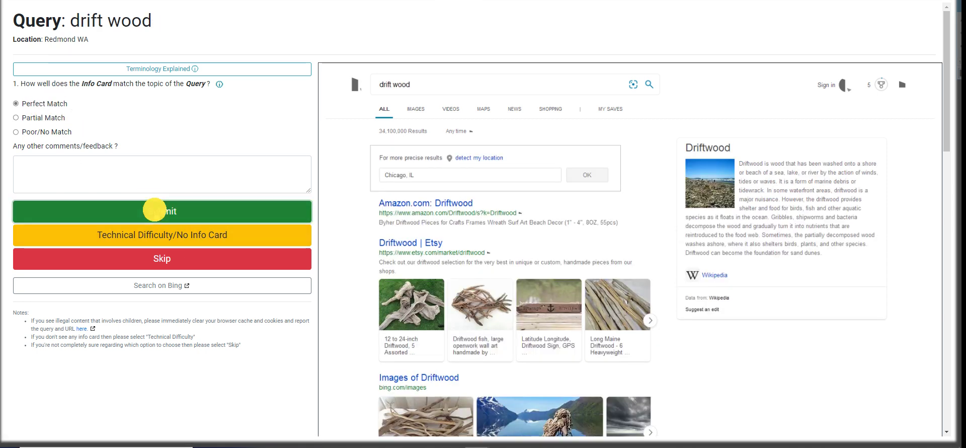
left_click(508, 410)
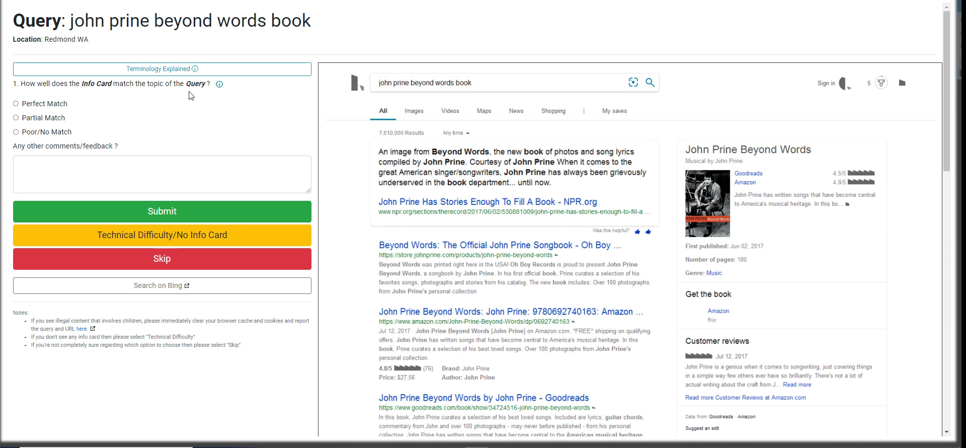
Submit the Beyond Words book card as Perfect Match and 'trail blazer 2006' as Partial Match.
left_click(19, 105)
left_click(33, 104)
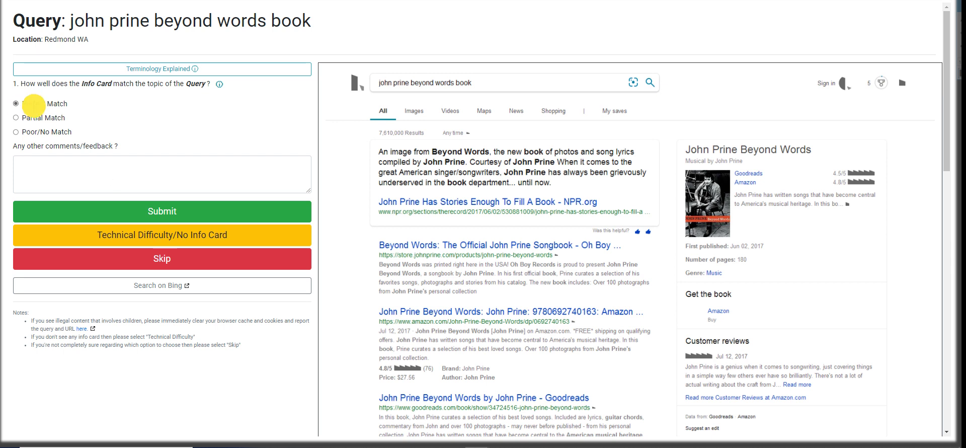
left_click(151, 214)
left_click(508, 409)
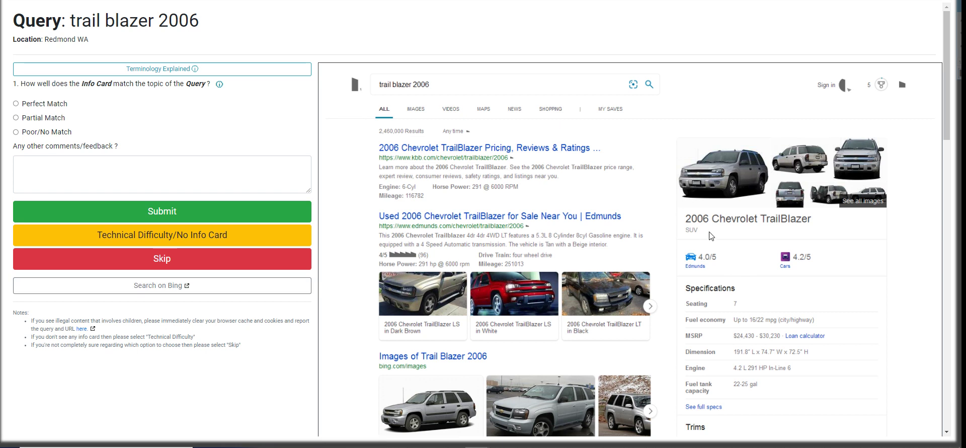
left_click(45, 117)
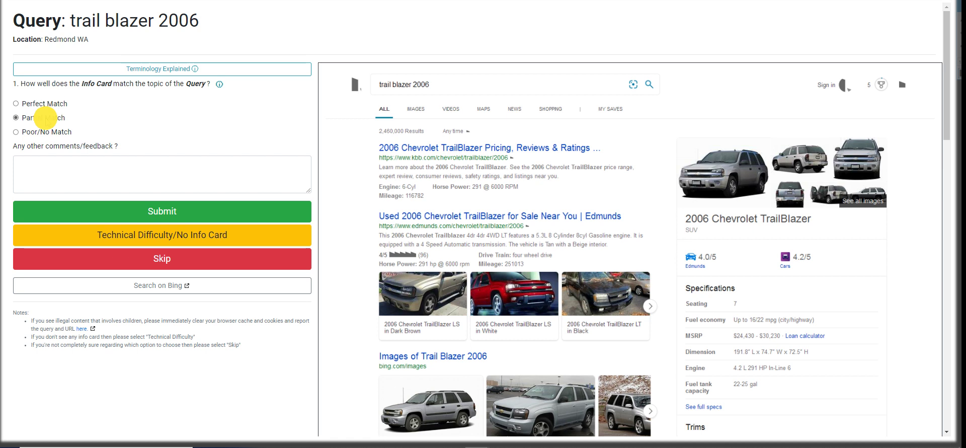
left_click_drag(70, 20, 246, 17)
left_click(108, 24)
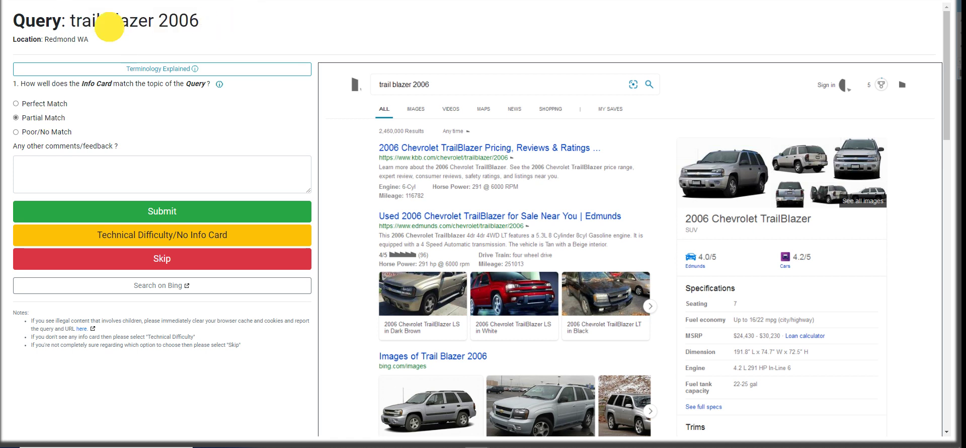
left_click(162, 211)
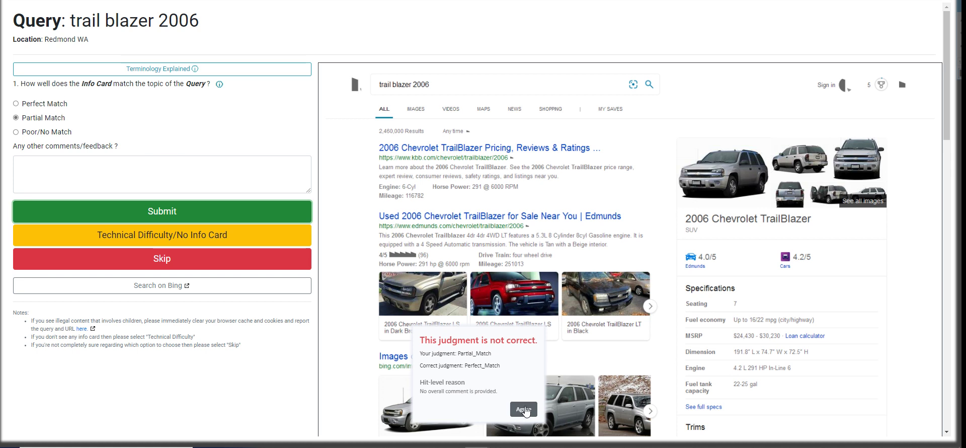
left_click(522, 409)
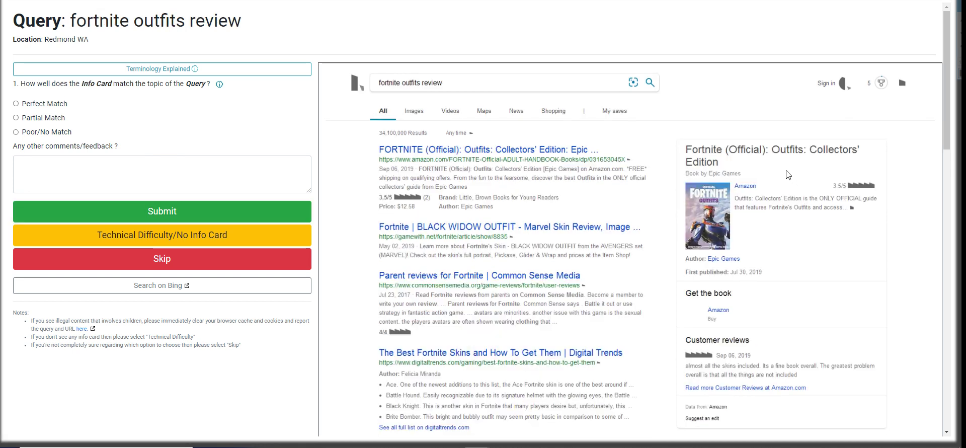
Submit fortnite outfits review Poor/No Match, amazon.com jewelry Partial Match, and rap-up Perfect Match.
left_click(47, 133)
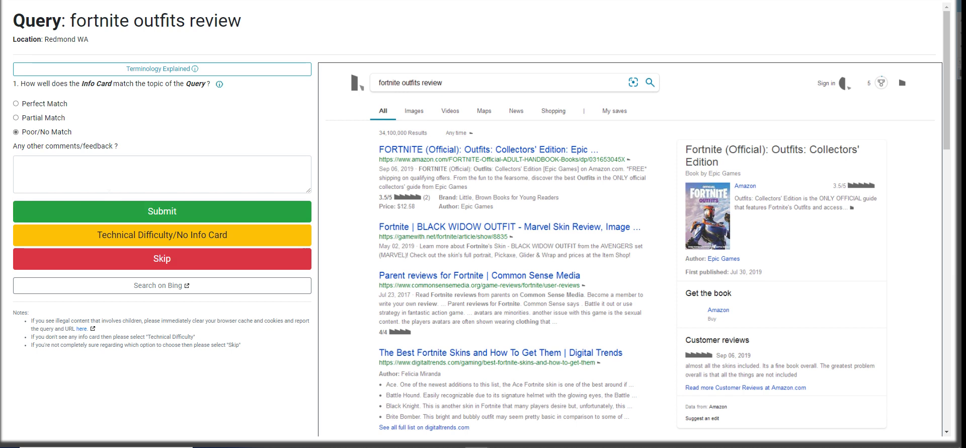
left_click(113, 214)
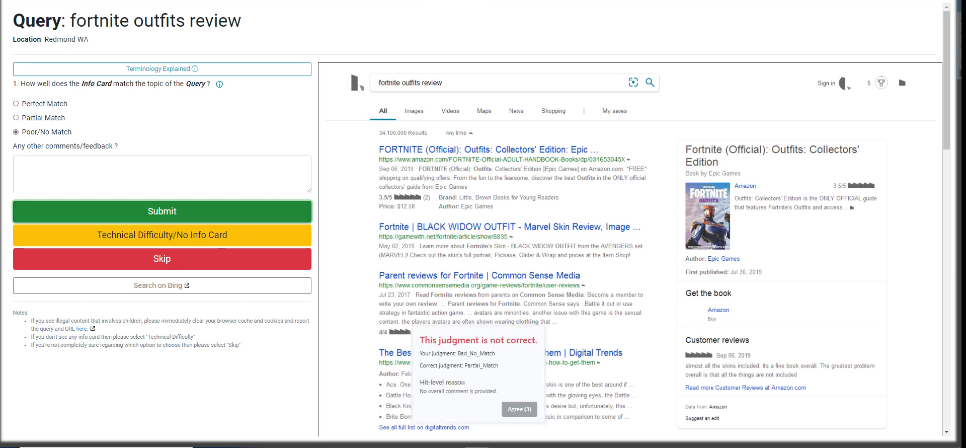
left_click(523, 410)
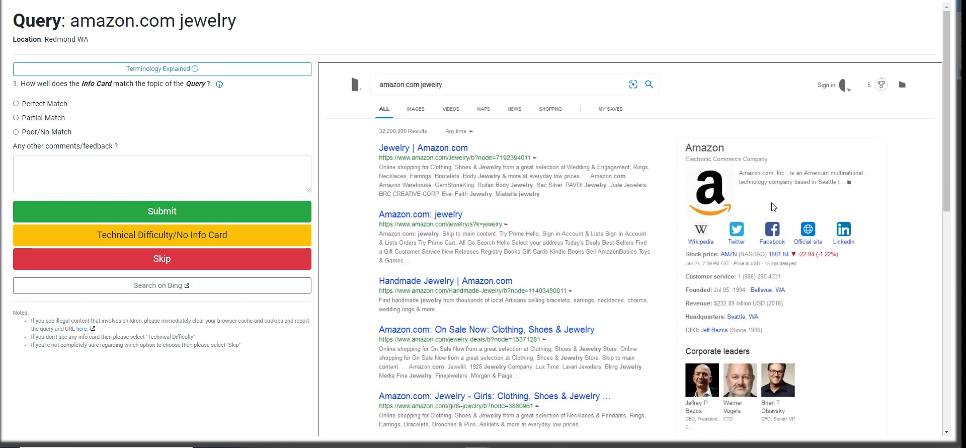
left_click(44, 118)
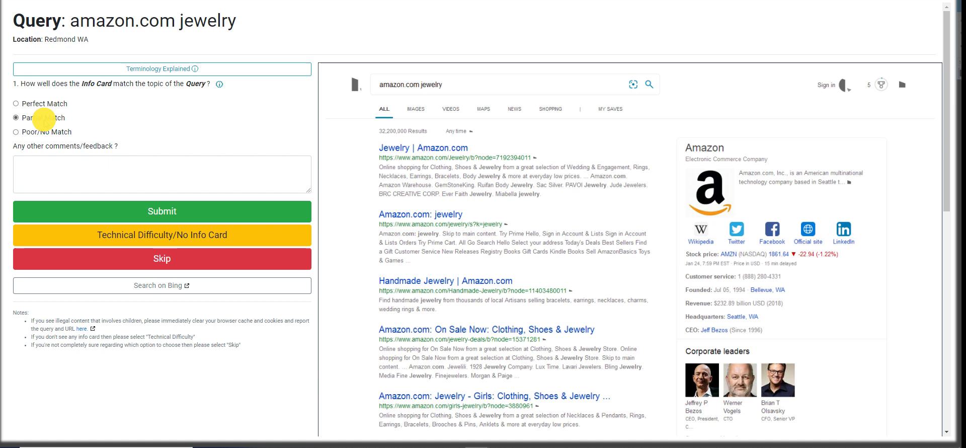
left_click(126, 202)
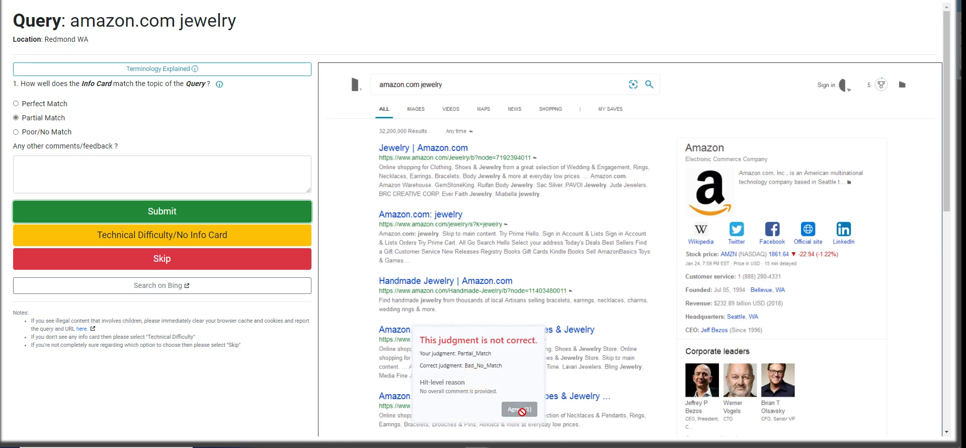
left_click(526, 412)
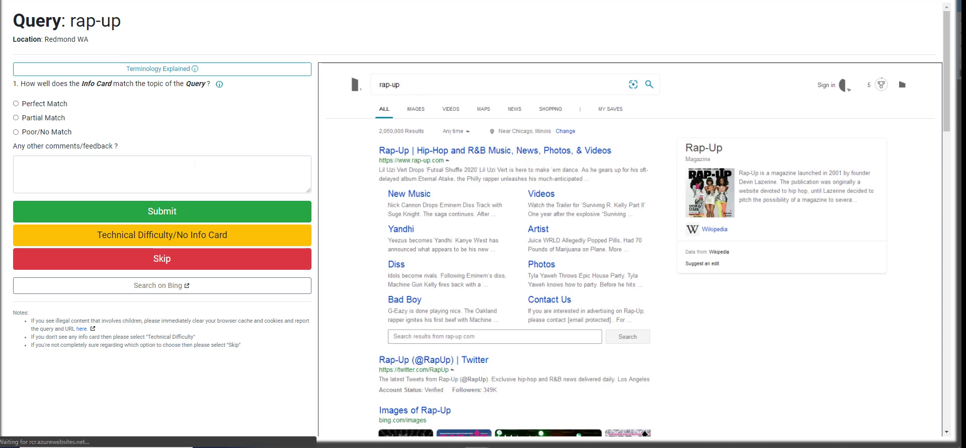
left_click(29, 105)
left_click(151, 213)
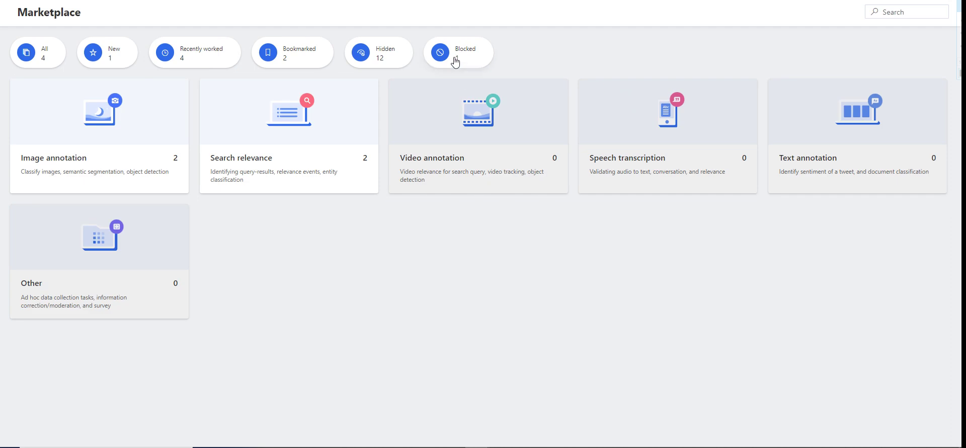
Show all HIT apps and restart the ten-HIT TaskPane Evaluation qualification.
left_click(41, 52)
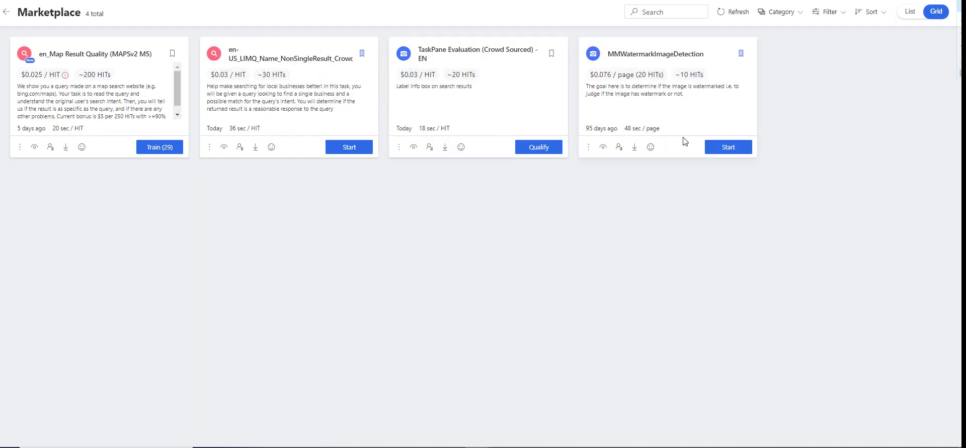
left_click(559, 145)
left_click(515, 229)
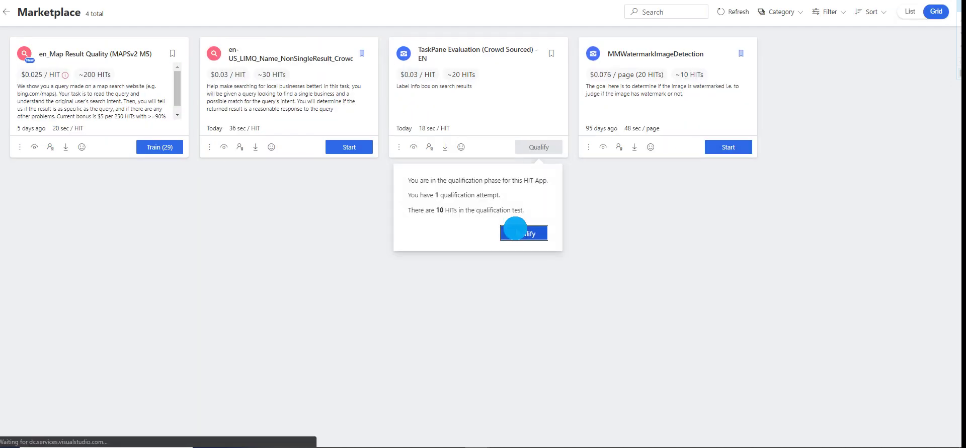
right_click(518, 224)
left_click(381, 123)
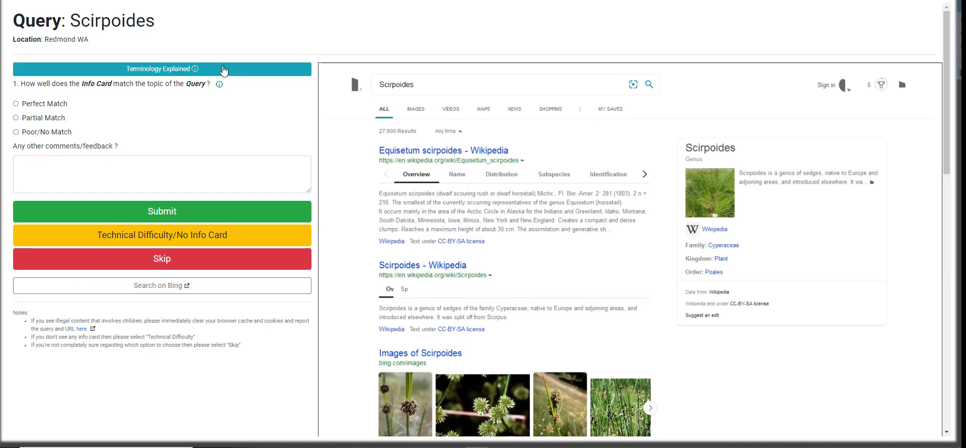
Submit the Scirpoides and pine lake wi info cards as Perfect Match.
left_click(35, 104)
left_click(158, 201)
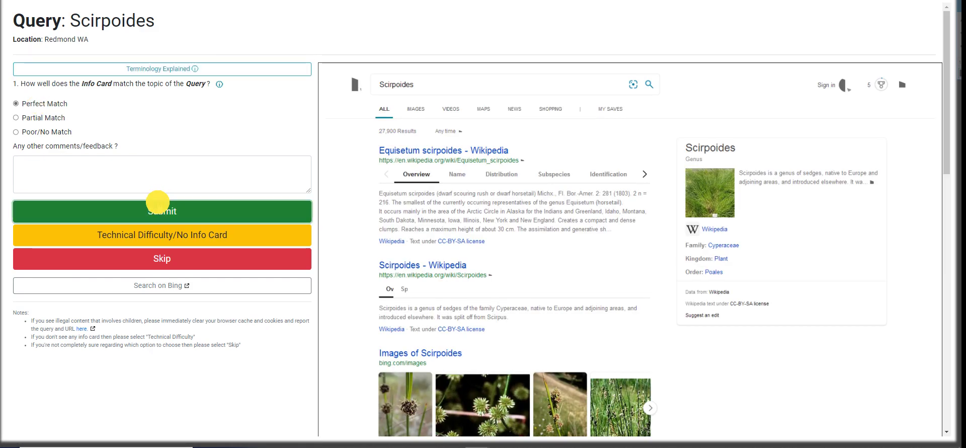
left_click(509, 410)
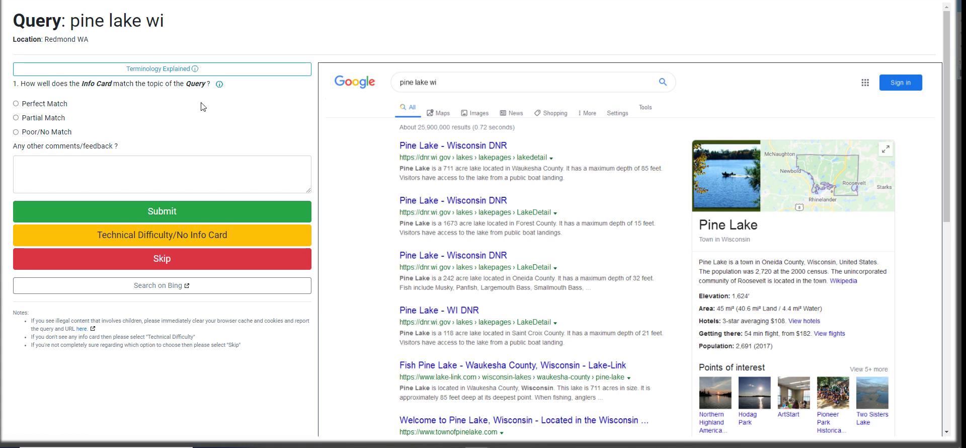
left_click(44, 104)
left_click(101, 214)
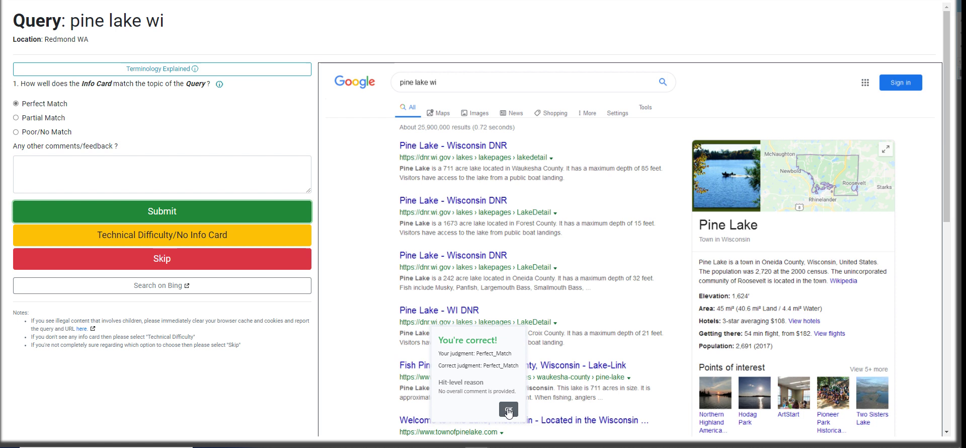
left_click(508, 410)
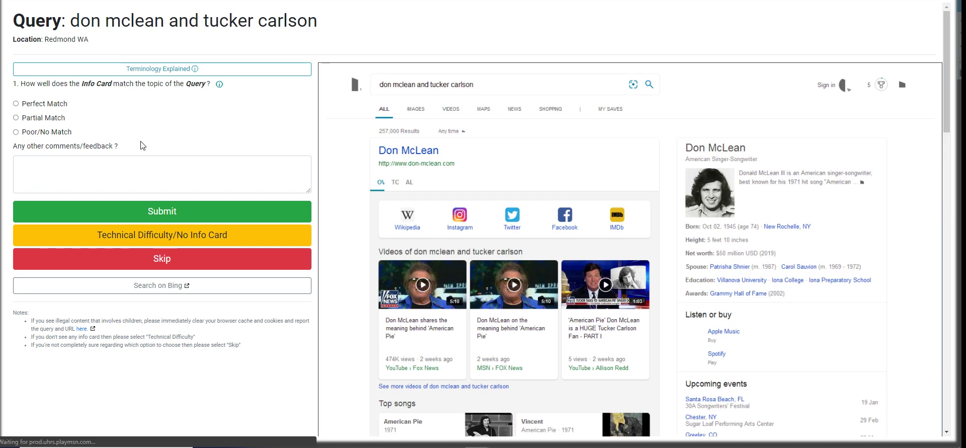
Submit don mclean as Partial Match, pit boss pellet smoker as Poor/No Match, and revolution as Perfect Match.
left_click(24, 116)
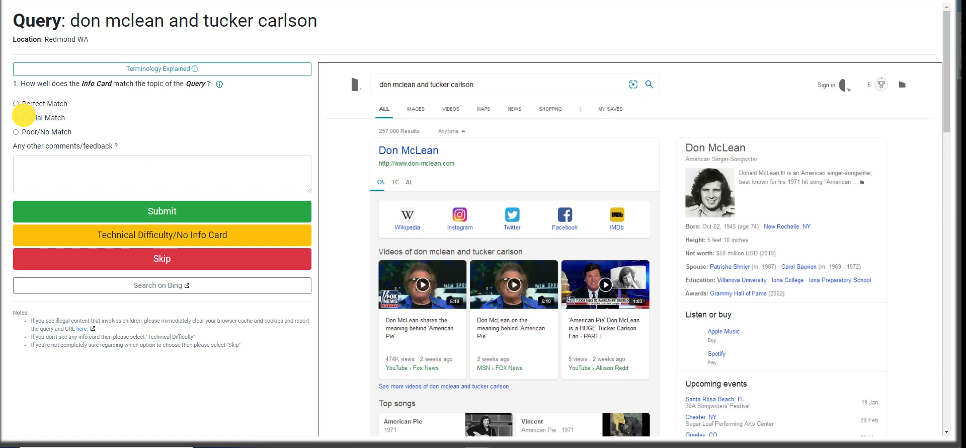
left_click(182, 217)
left_click(509, 410)
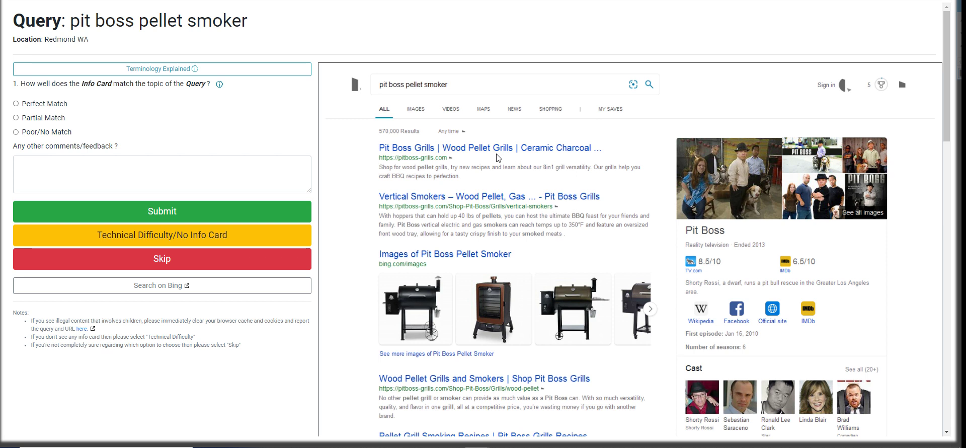
left_click(47, 126)
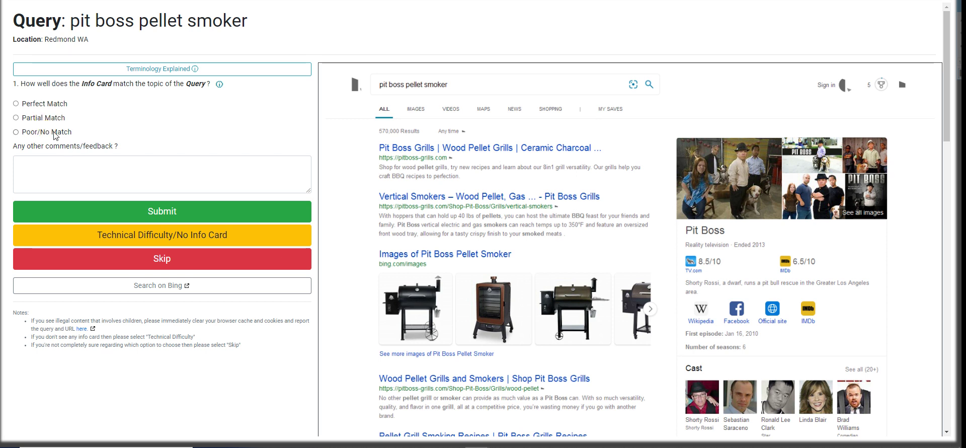
left_click(55, 132)
left_click(161, 211)
left_click(511, 410)
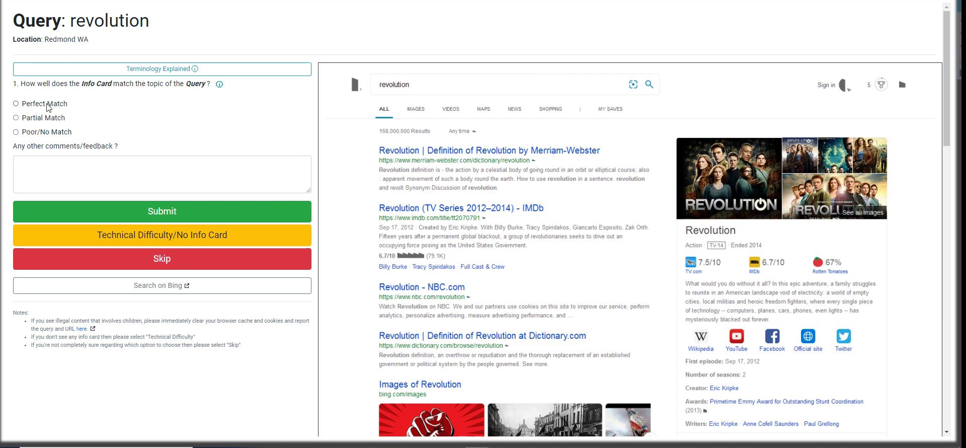
left_click(47, 106)
left_click(170, 213)
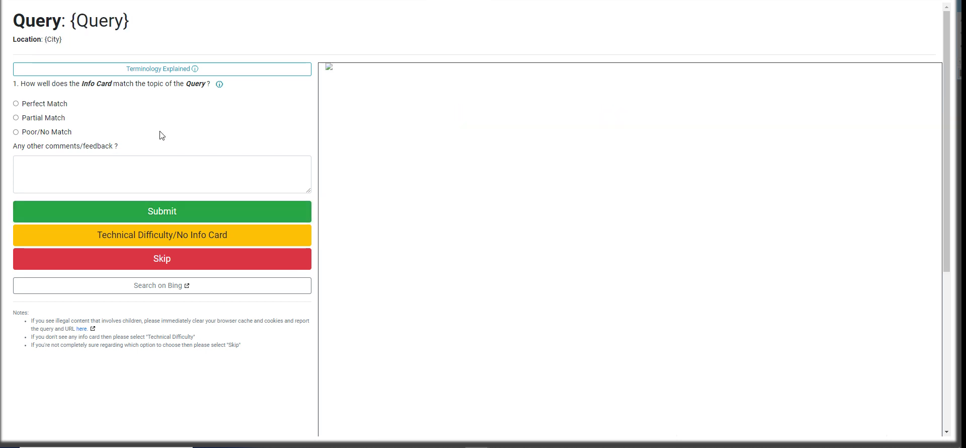
Dismiss the stray menus and the alert left by the empty placeholder task.
left_click(161, 131)
right_click(164, 129)
left_click(170, 221)
left_click(161, 259)
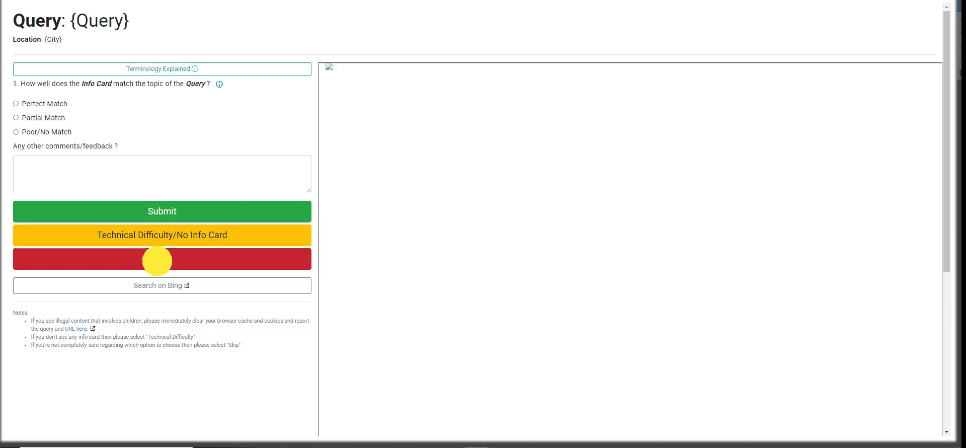
left_click(528, 31)
View and close the Terminology Explained notes, then reload the task page.
right_click(223, 12)
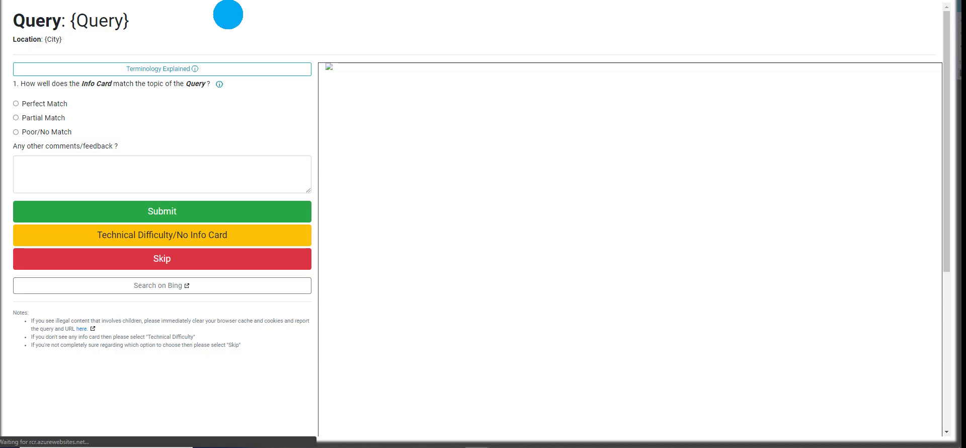
left_click(161, 70)
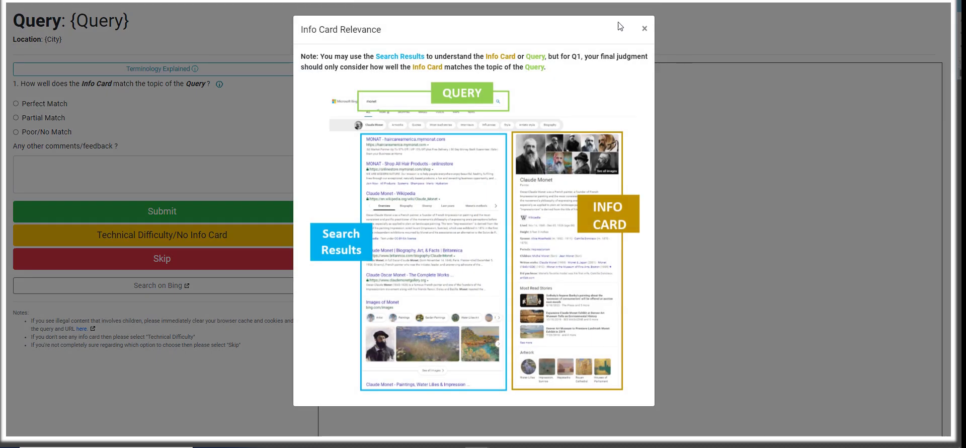
left_click(644, 26)
right_click(277, 25)
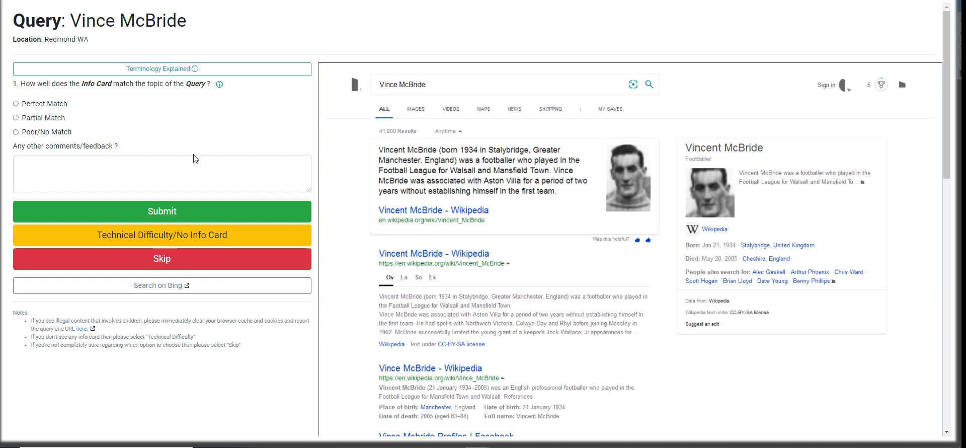
Rate the Vince McBride, Tanyaradzwa and Fustani info cards Perfect Match, submitting each.
left_click(52, 105)
left_click(165, 213)
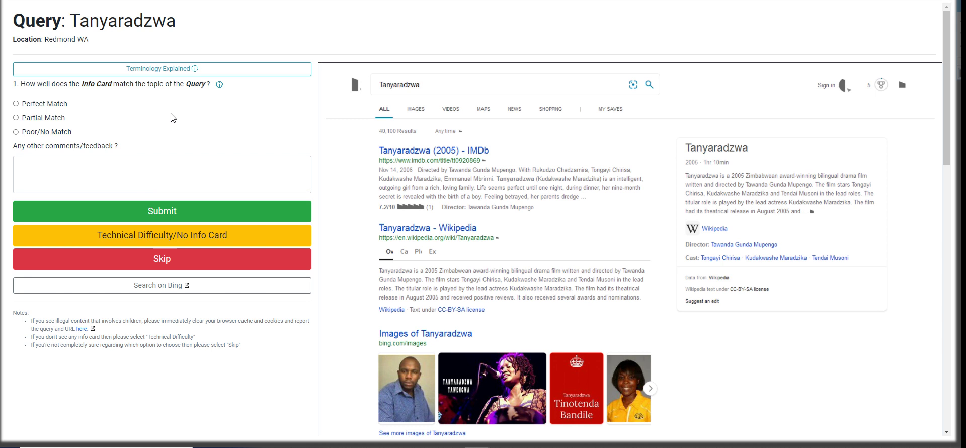
left_click(32, 104)
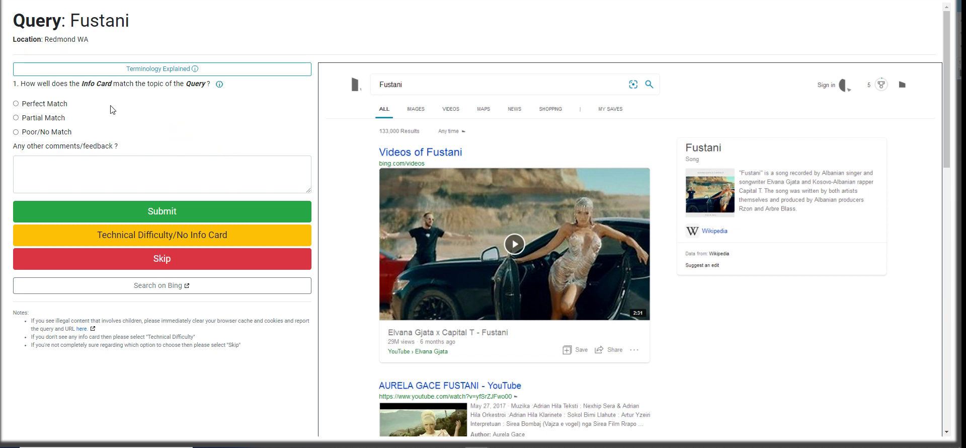
left_click(39, 103)
left_click(155, 212)
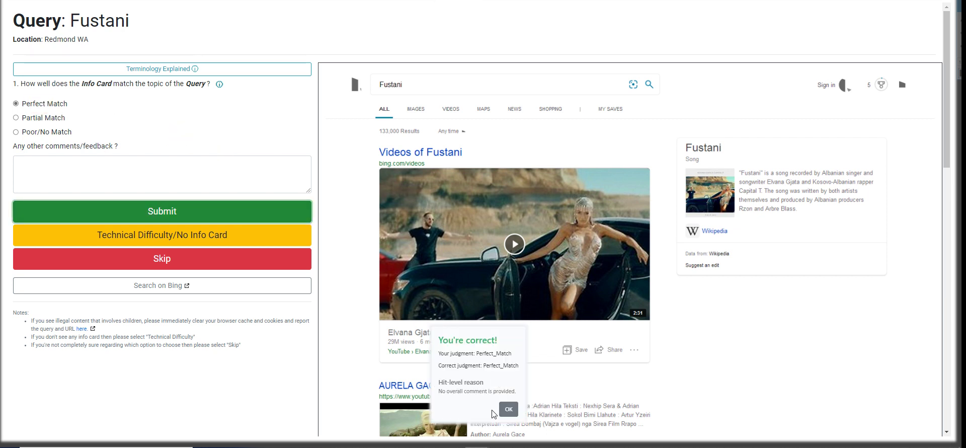
left_click(507, 409)
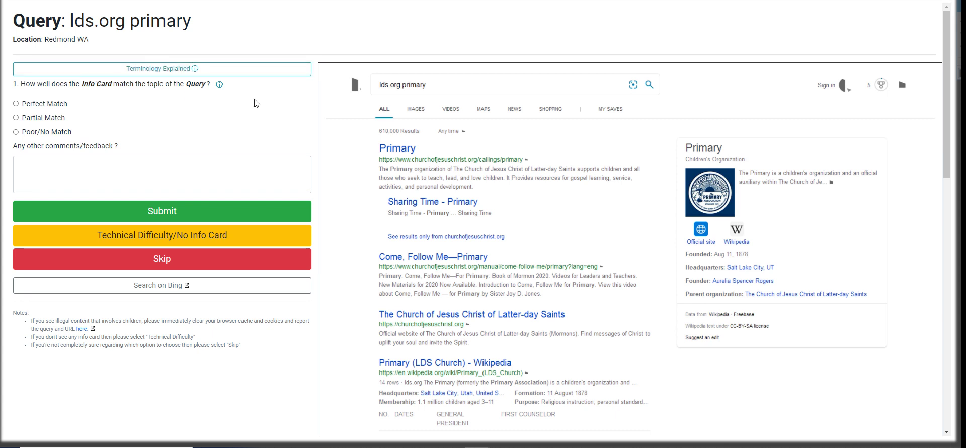
Check the terminology notes and look up 'lds.org primary' on Bing.
left_click(206, 69)
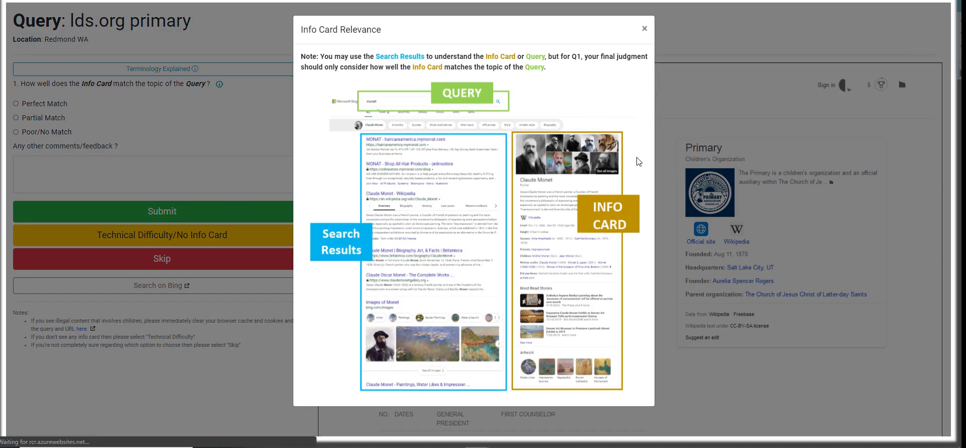
left_click(643, 29)
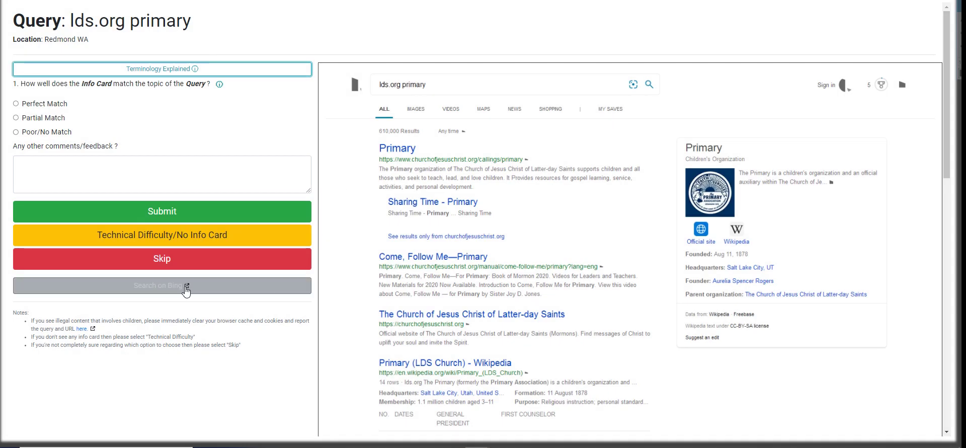
left_click(185, 285)
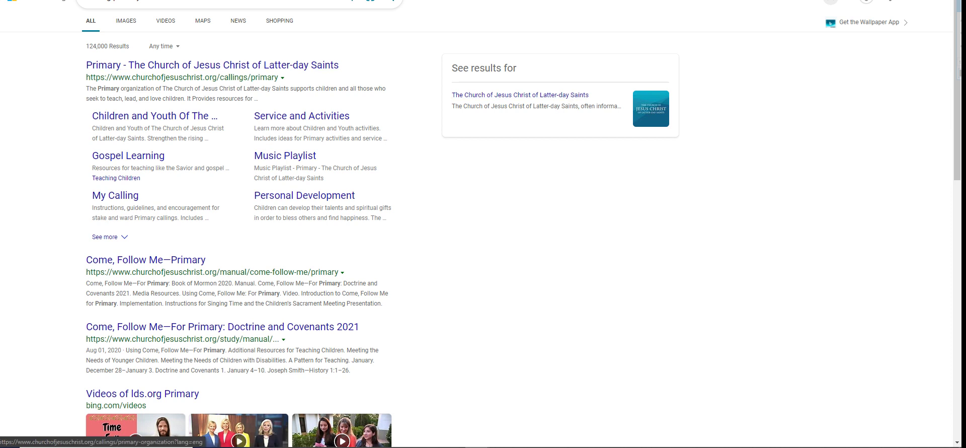
key("ctrl+w")
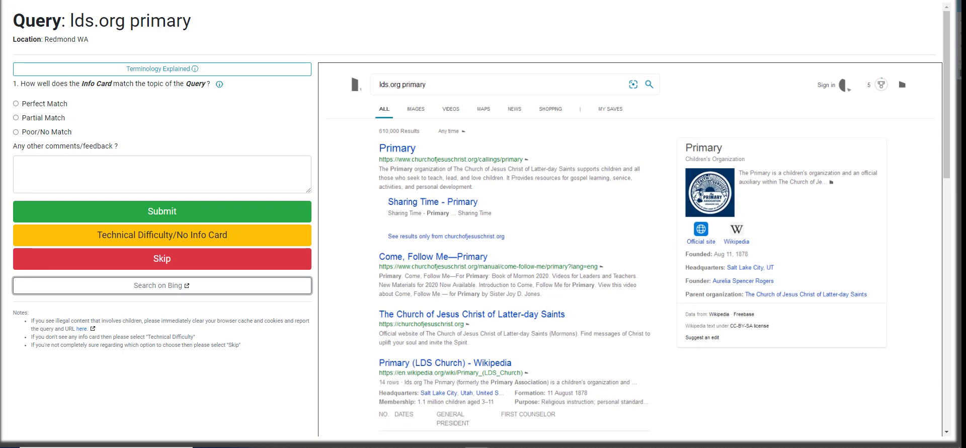
key("alt+Tab")
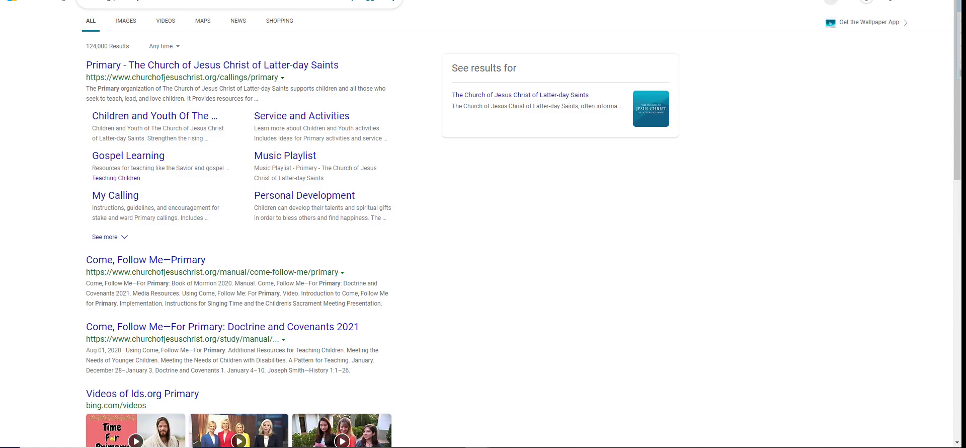
key("alt+Tab")
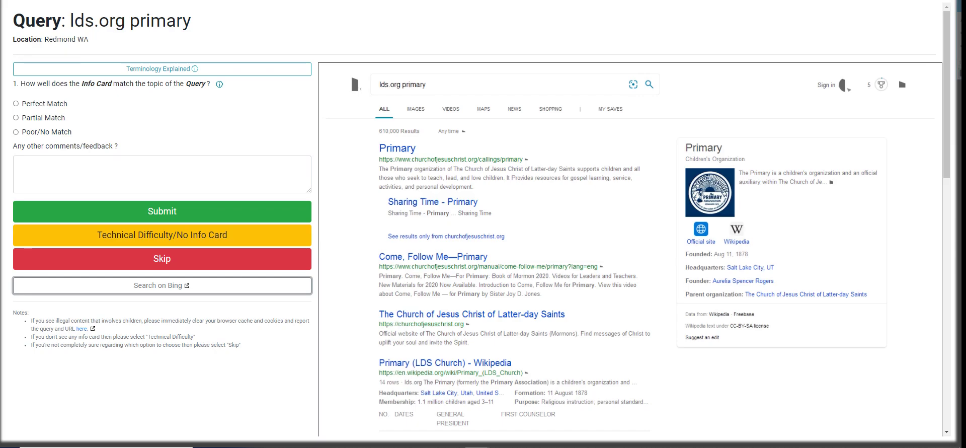
Submit the lds.org primary card as Poor/No Match and accept the feedback.
left_click(26, 130)
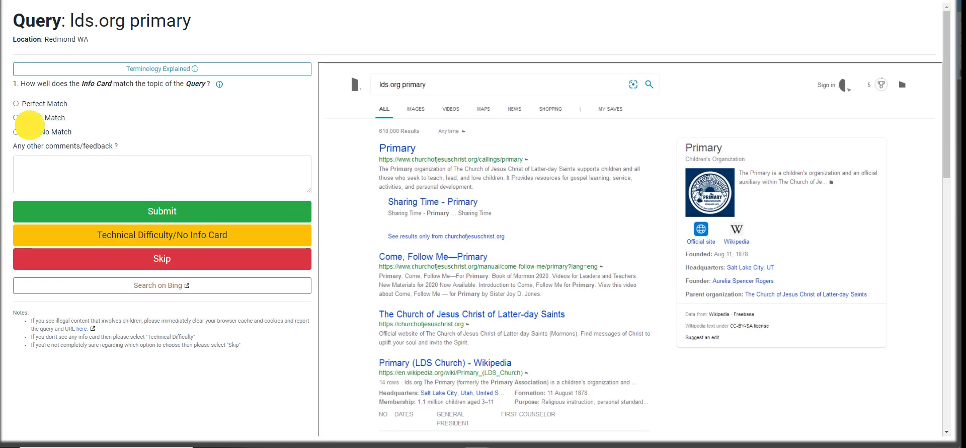
left_click(86, 212)
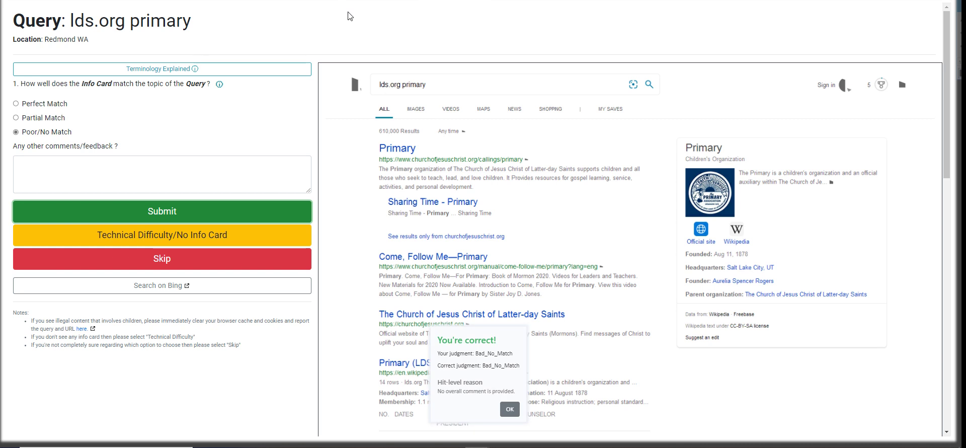
left_click(509, 409)
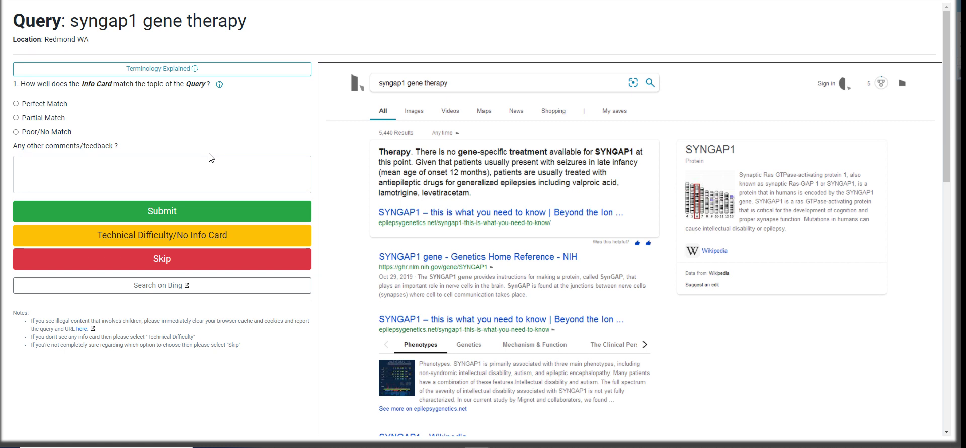
Submit syngap1 gene therapy as Perfect Match, acknowledge the pass message, and dismiss chat notifications.
left_click(27, 106)
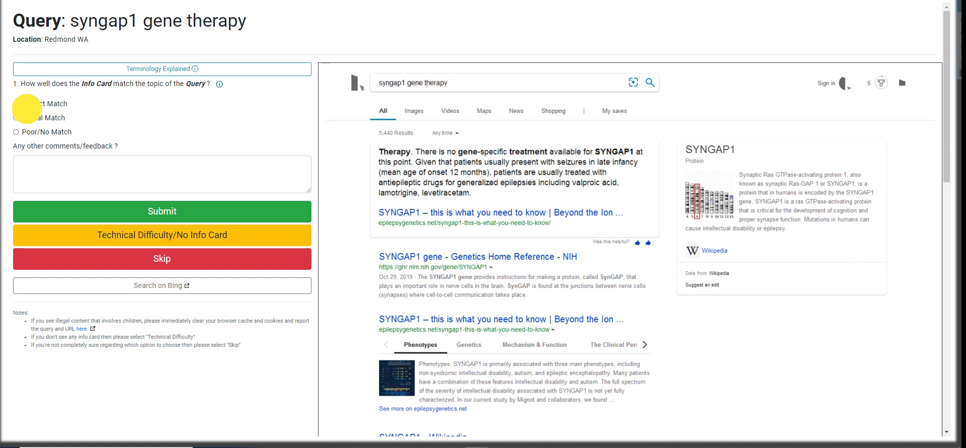
left_click(155, 213)
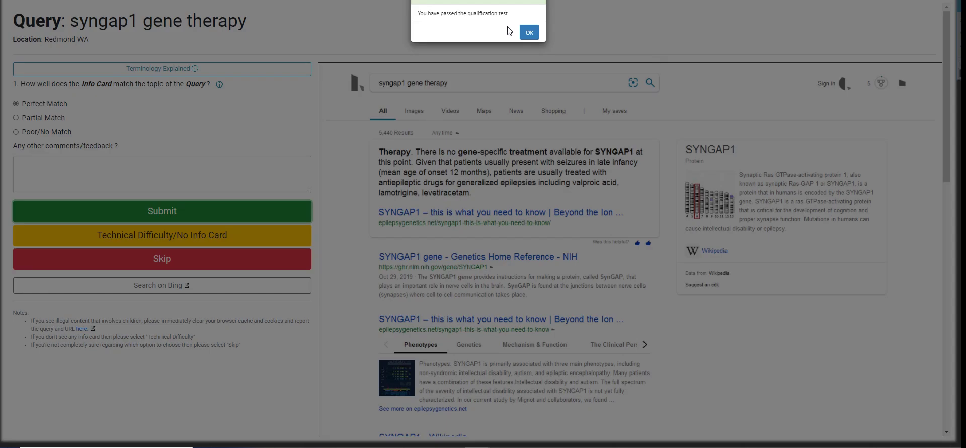
left_click(528, 33)
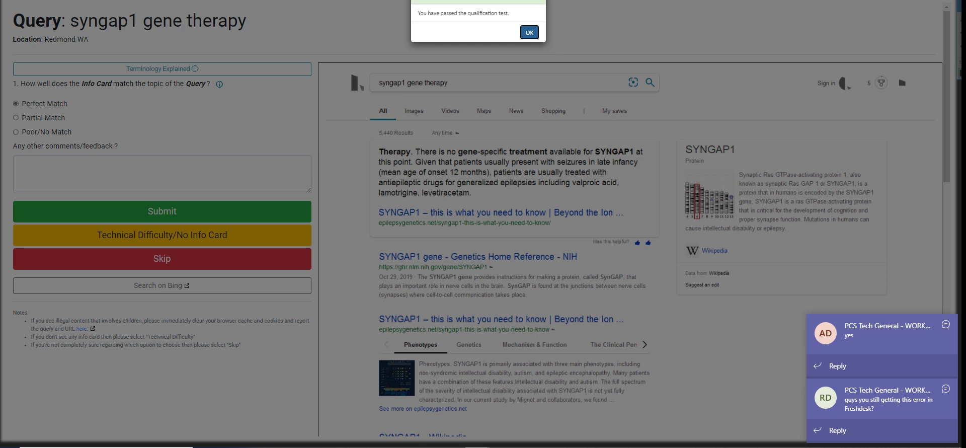
left_click(946, 325)
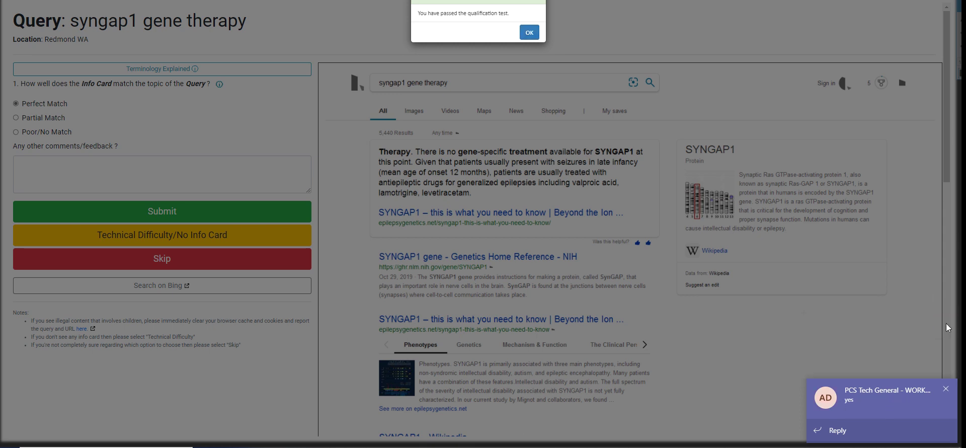
left_click(943, 389)
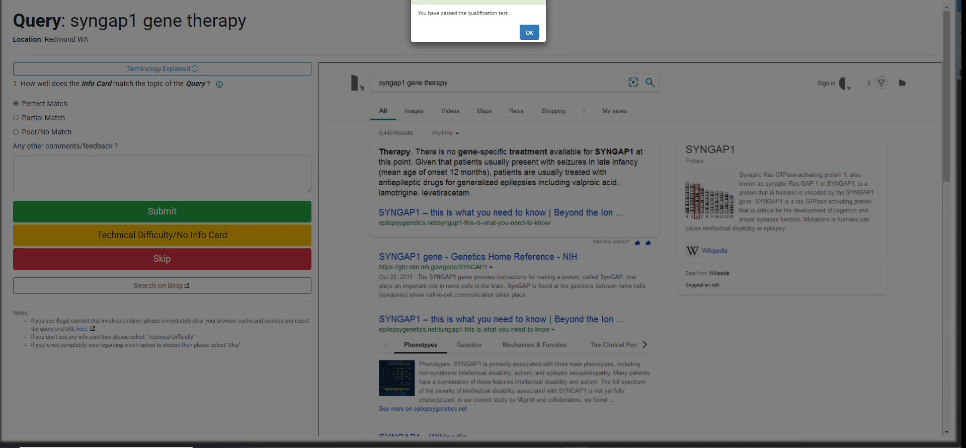